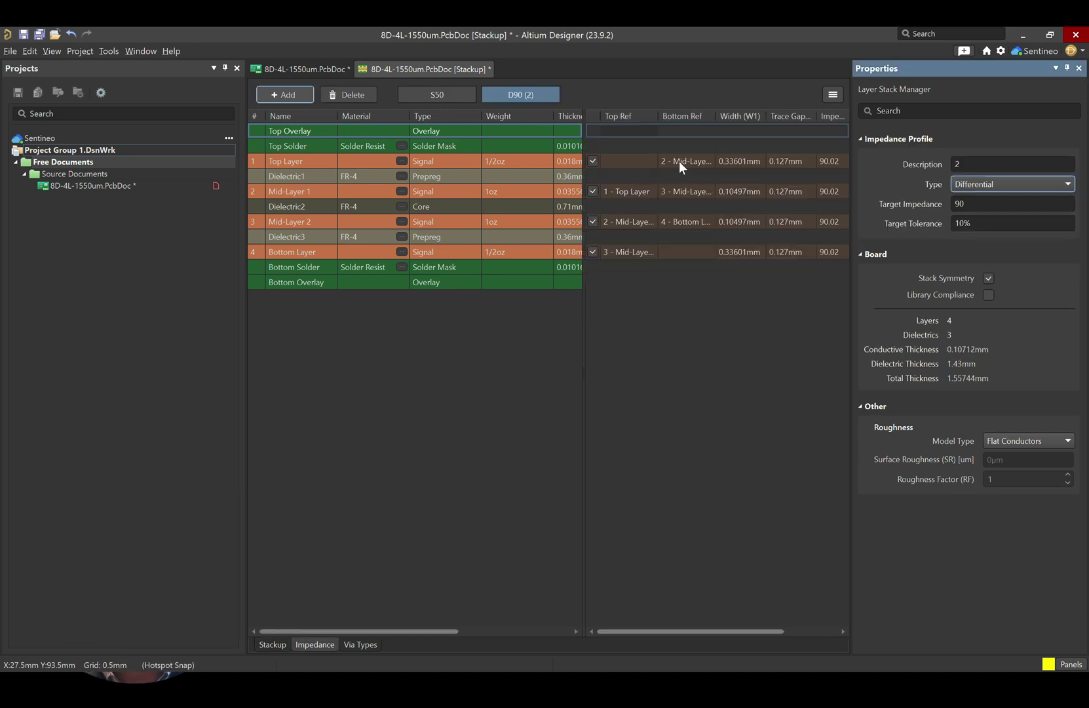
Step: Show the 8D-4L-1550um stackup's Impedance view with the Top Layer row selected
{"action": "left_click", "coordinate": [679, 162]}
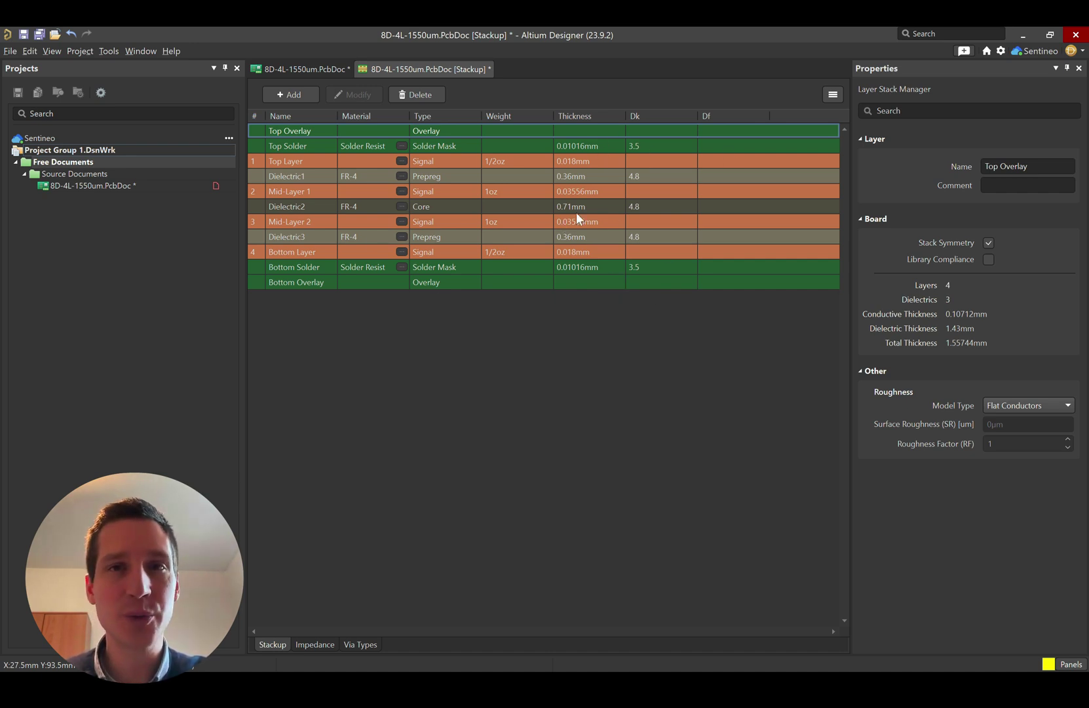
Step: Add a Single-type S50 profile targeting 50 ohms with 1% target tolerance
{"action": "left_click", "coordinate": [316, 645]}
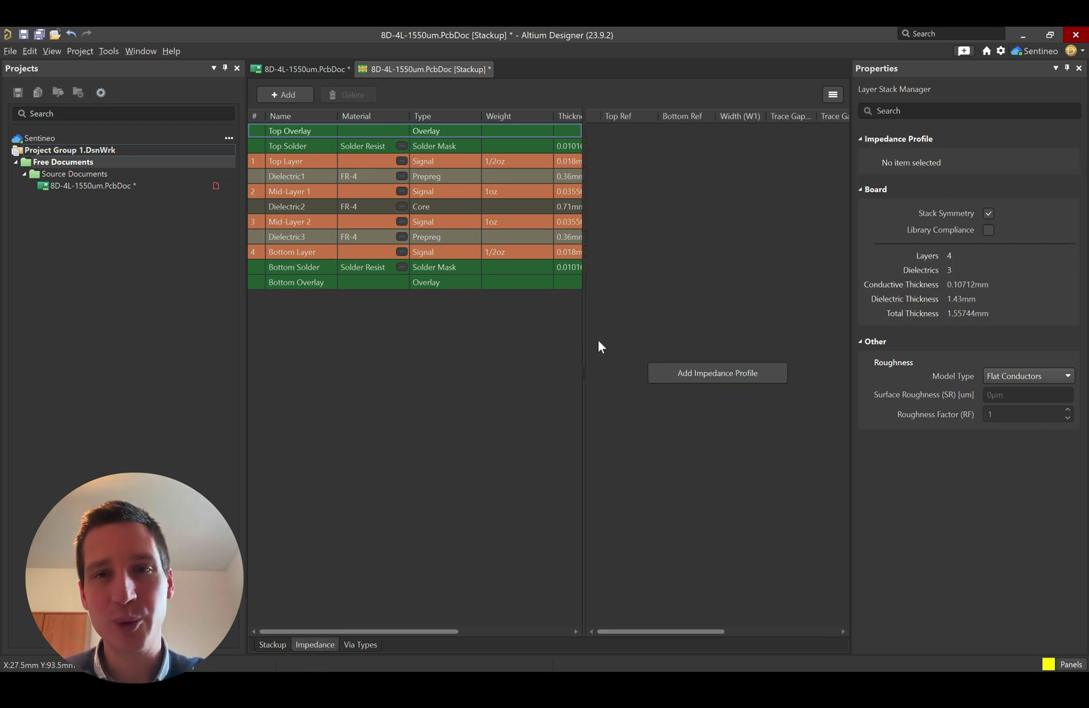
{"action": "left_click", "coordinate": [701, 372]}
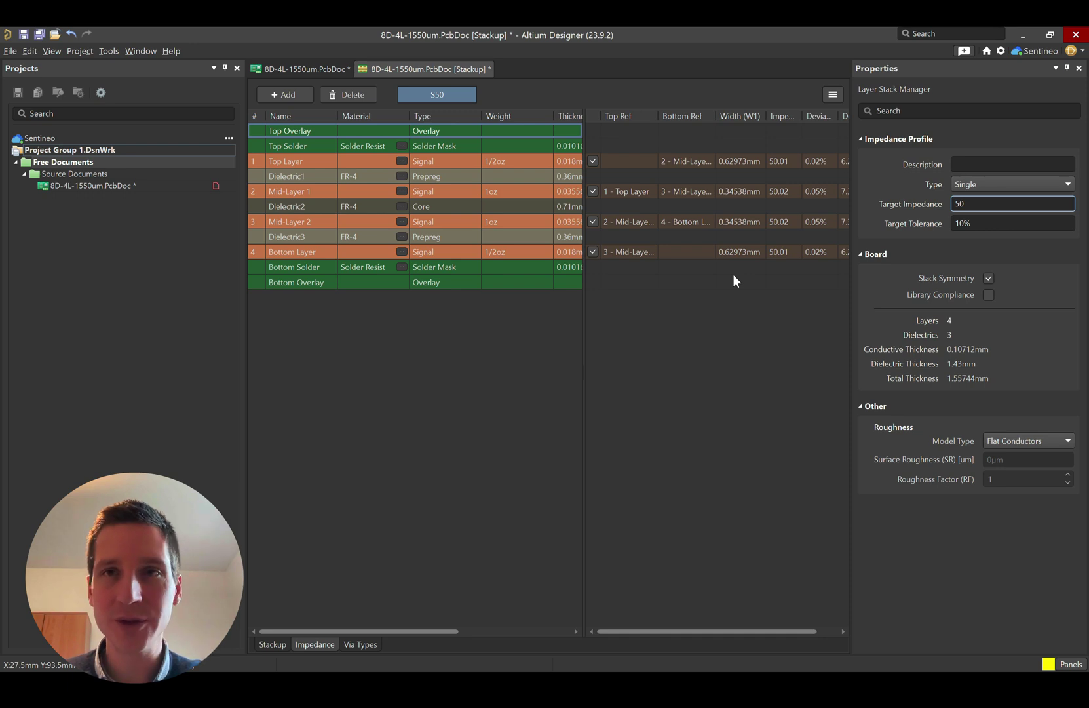
{"action": "left_click", "coordinate": [1037, 183]}
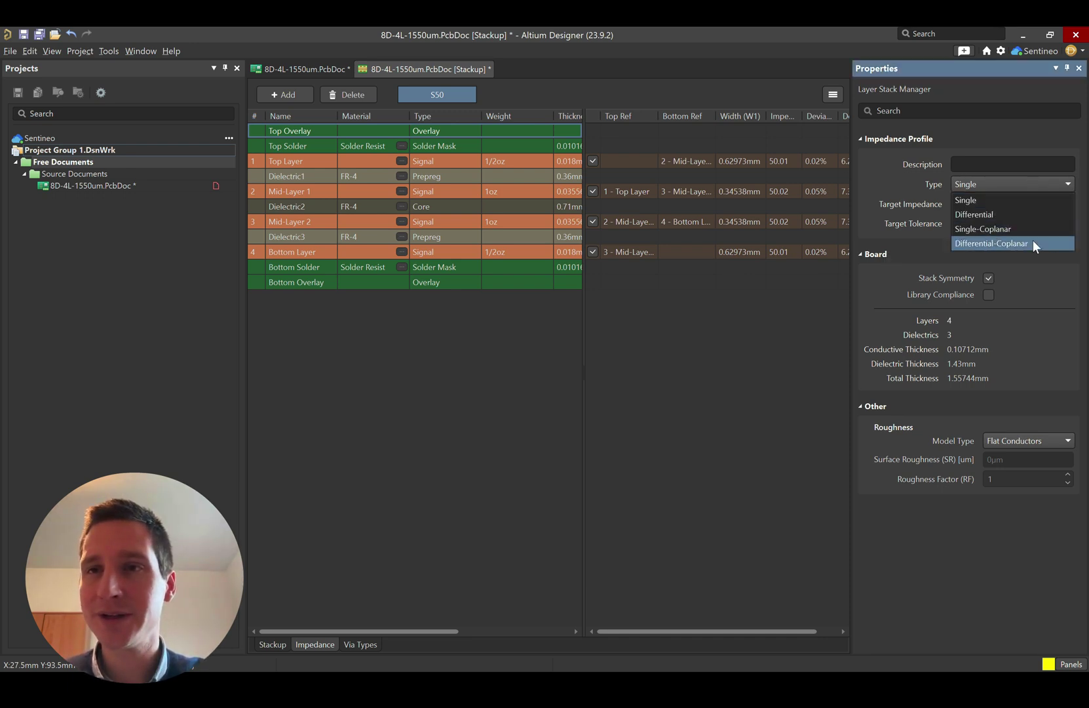
{"action": "left_click", "coordinate": [982, 203]}
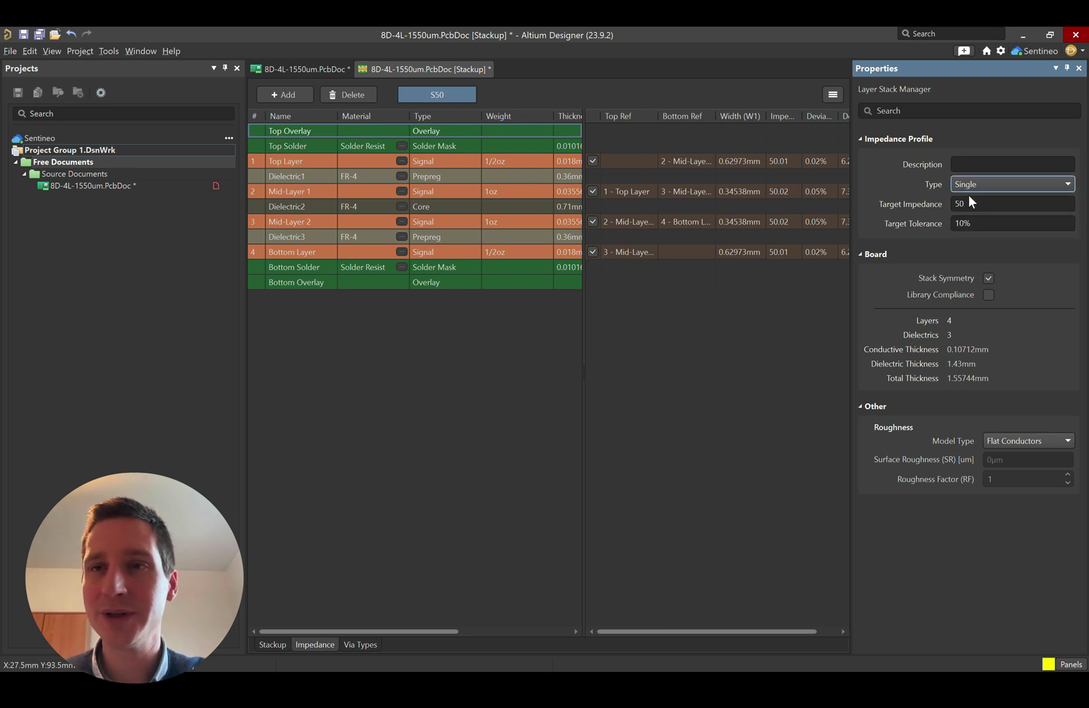
{"action": "left_click", "coordinate": [970, 203]}
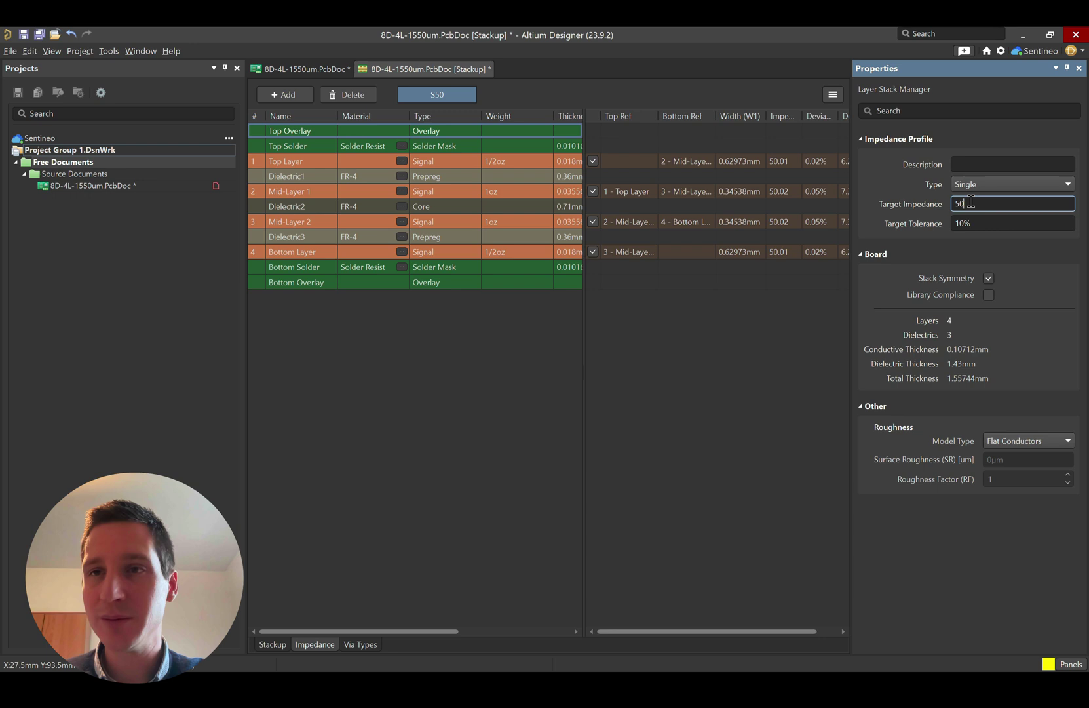
{"action": "left_click", "coordinate": [962, 223]}
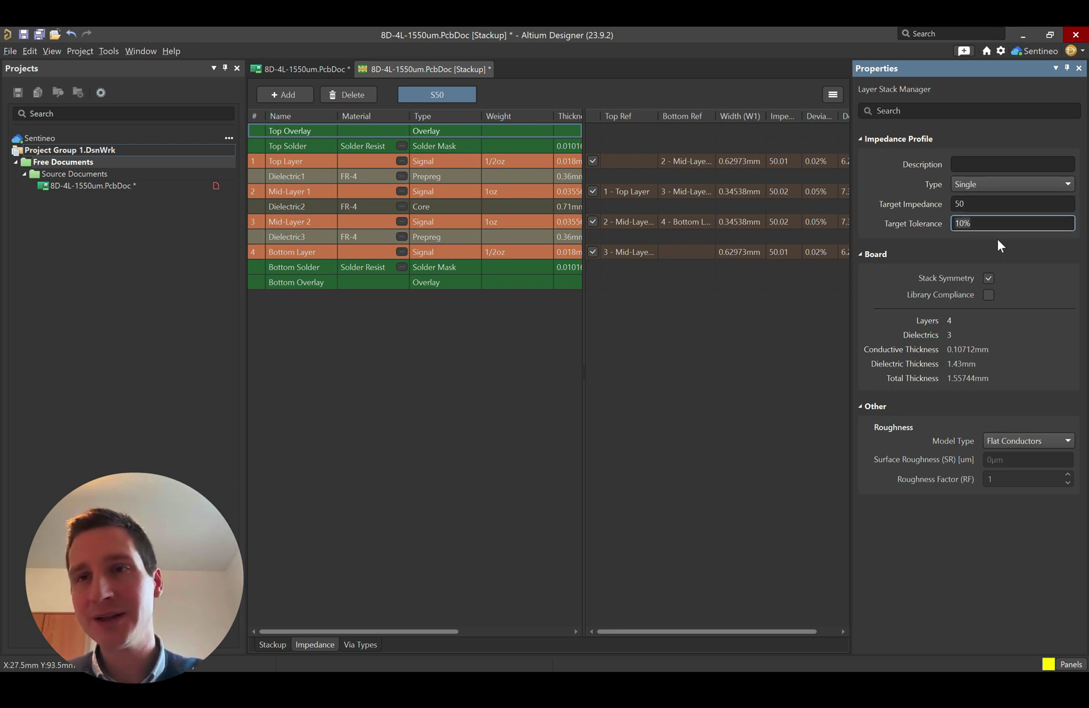
{"action": "key", "text": "End"}
{"action": "key", "text": "Left"}
{"action": "key", "text": "BackSpace"}
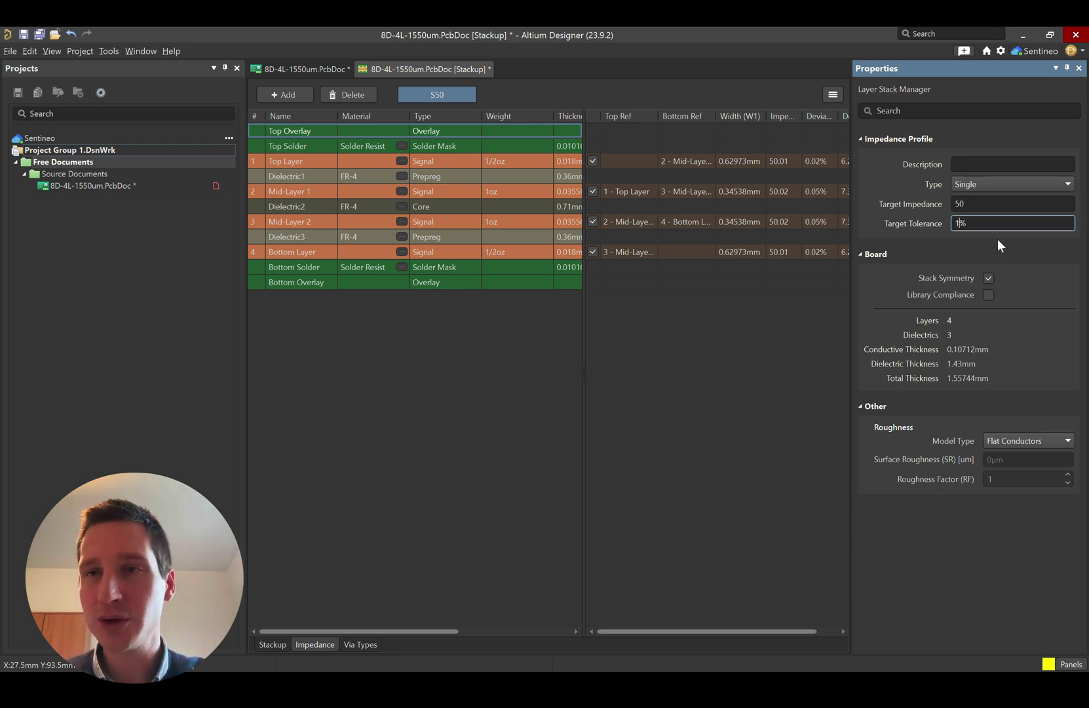
{"action": "key", "text": "Return"}
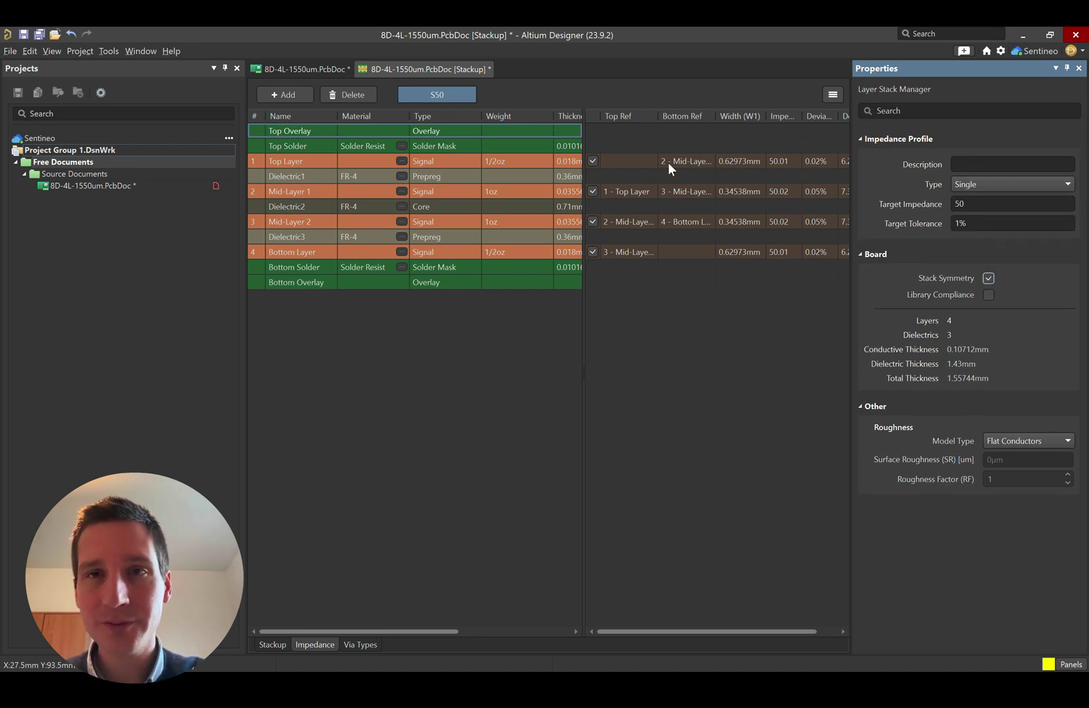
Step: Uncheck Mid-Layer 1 so S50 is active only on Top and Bottom at 0.62973mm
{"action": "left_click", "coordinate": [699, 158]}
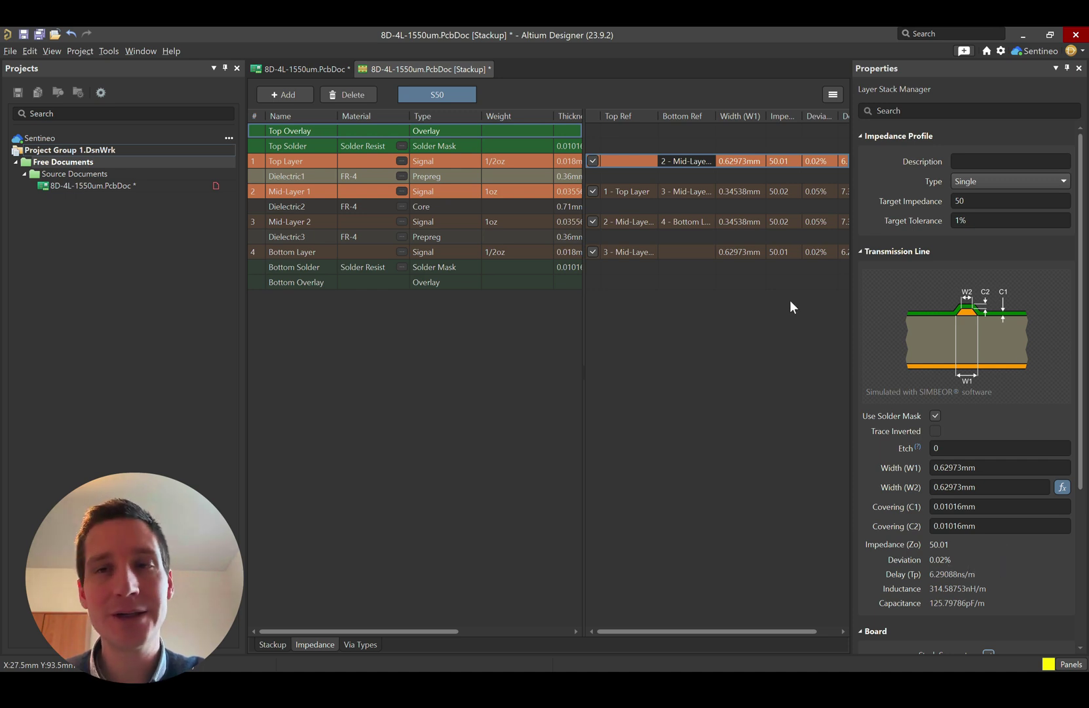
{"action": "left_click", "coordinate": [591, 191]}
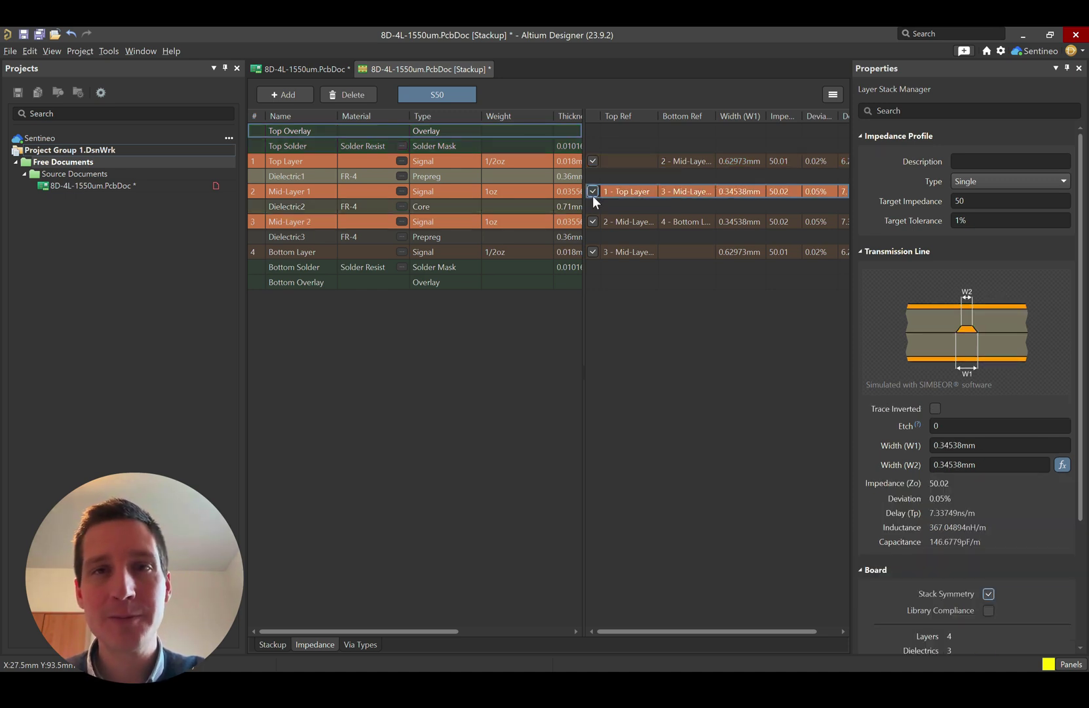
{"action": "left_click", "coordinate": [592, 191]}
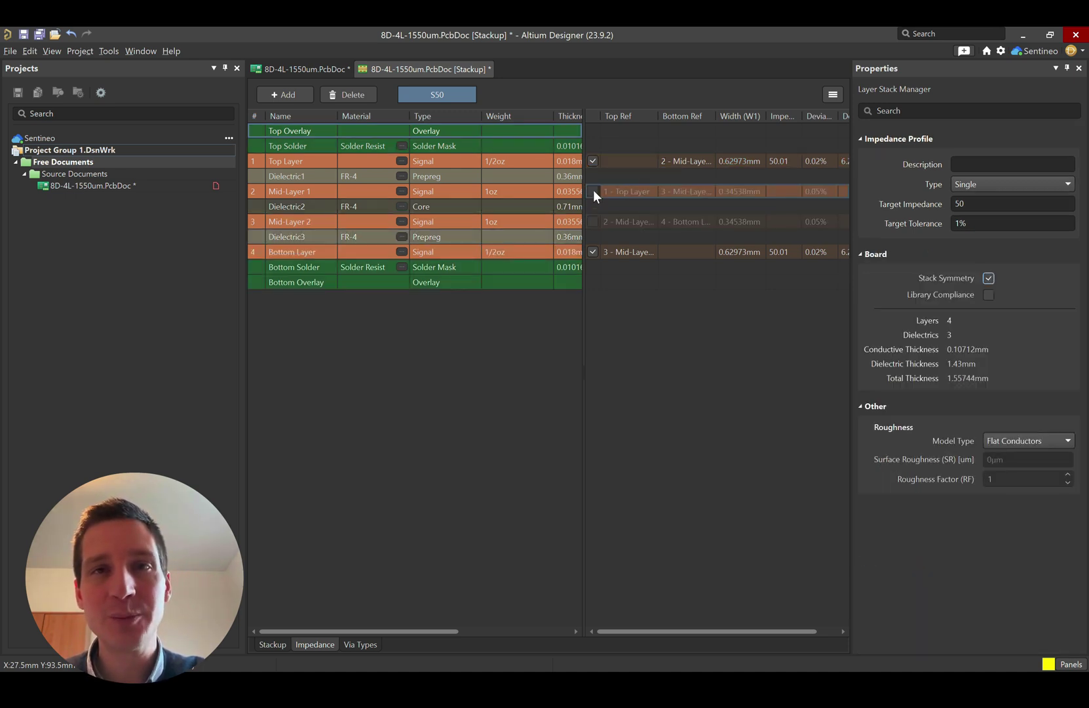
{"action": "left_click", "coordinate": [635, 162]}
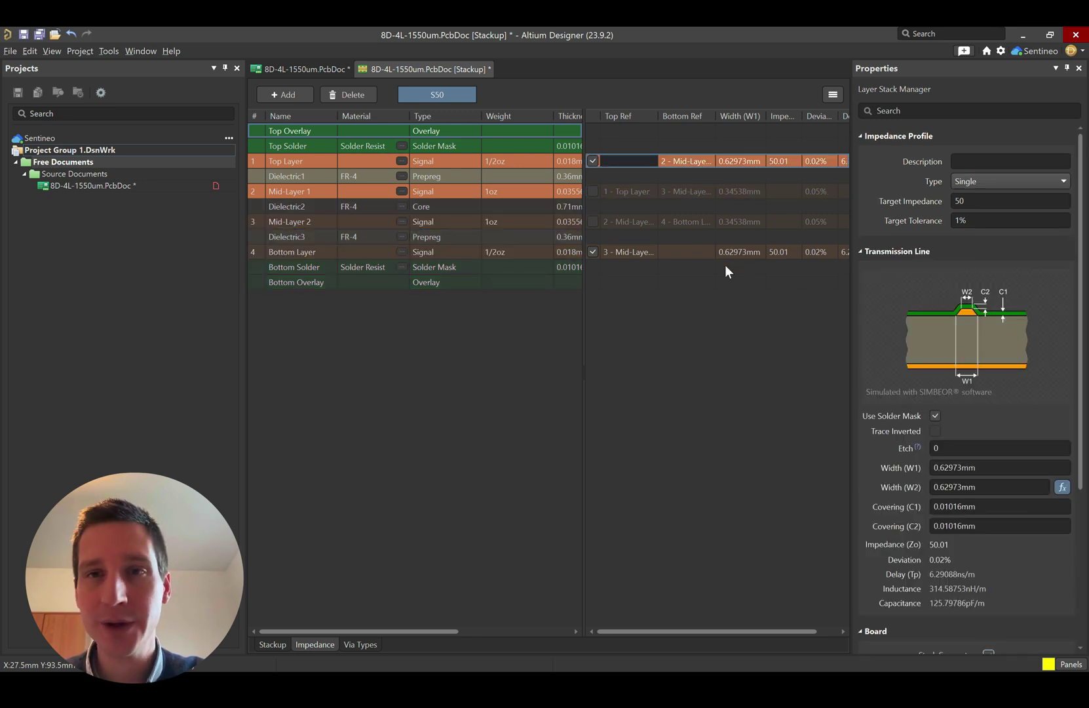
{"action": "left_click", "coordinate": [634, 252]}
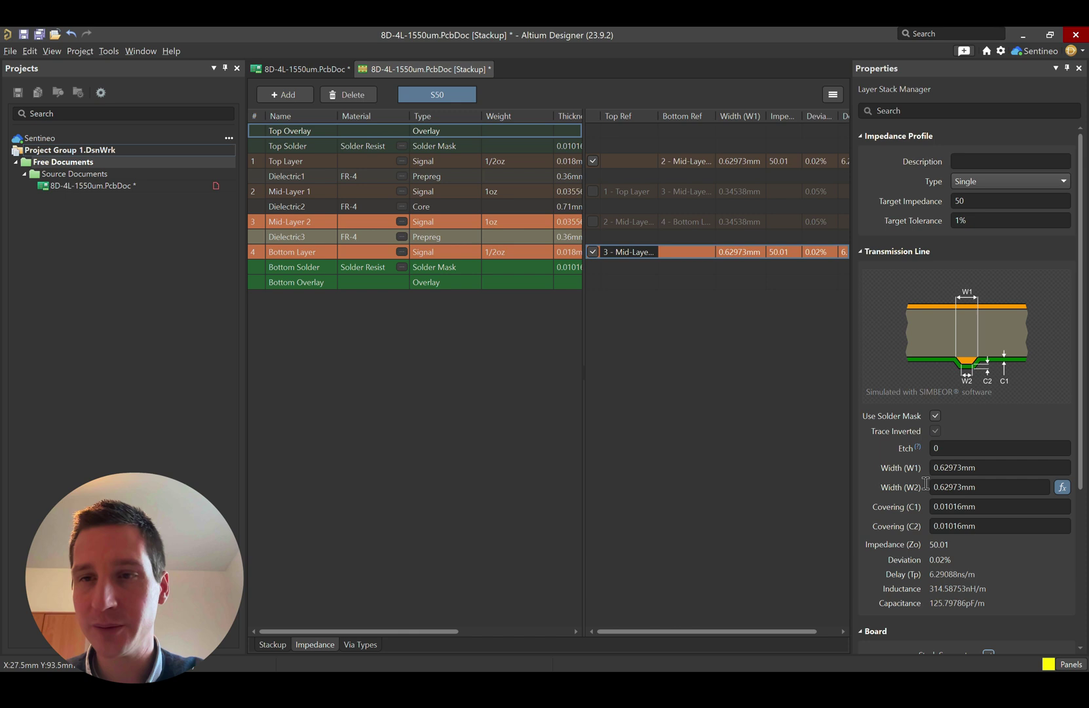
{"action": "left_click", "coordinate": [639, 160]}
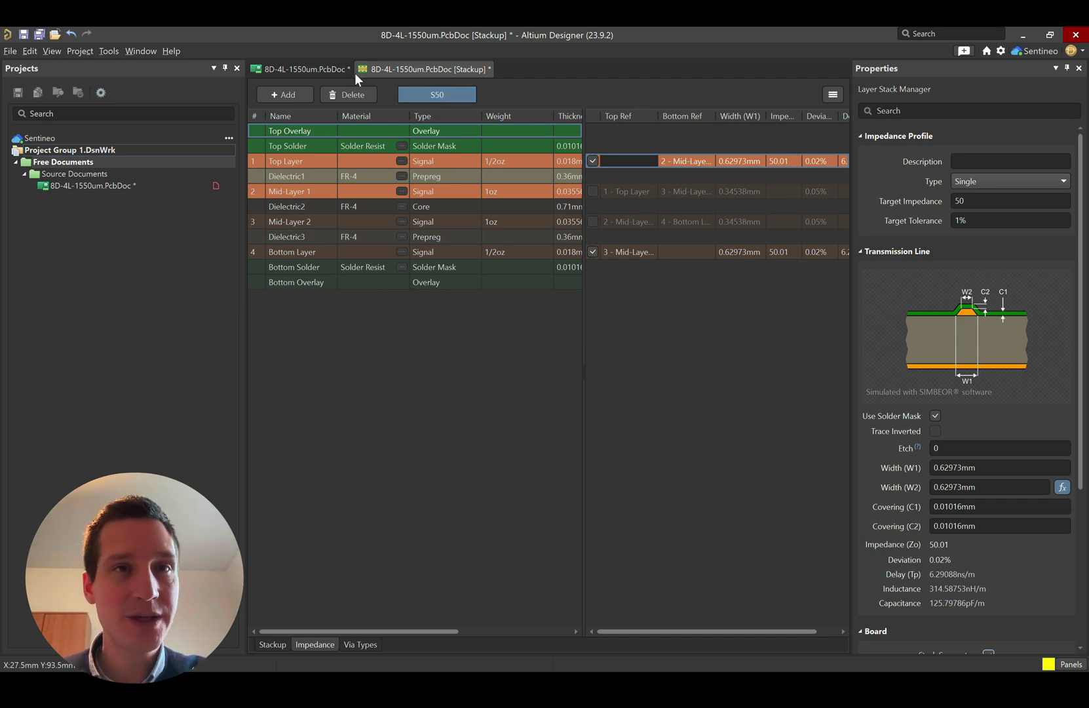
Step: Add a second impedance profile set to Differential with a 90-ohm target
{"action": "left_click", "coordinate": [279, 94]}
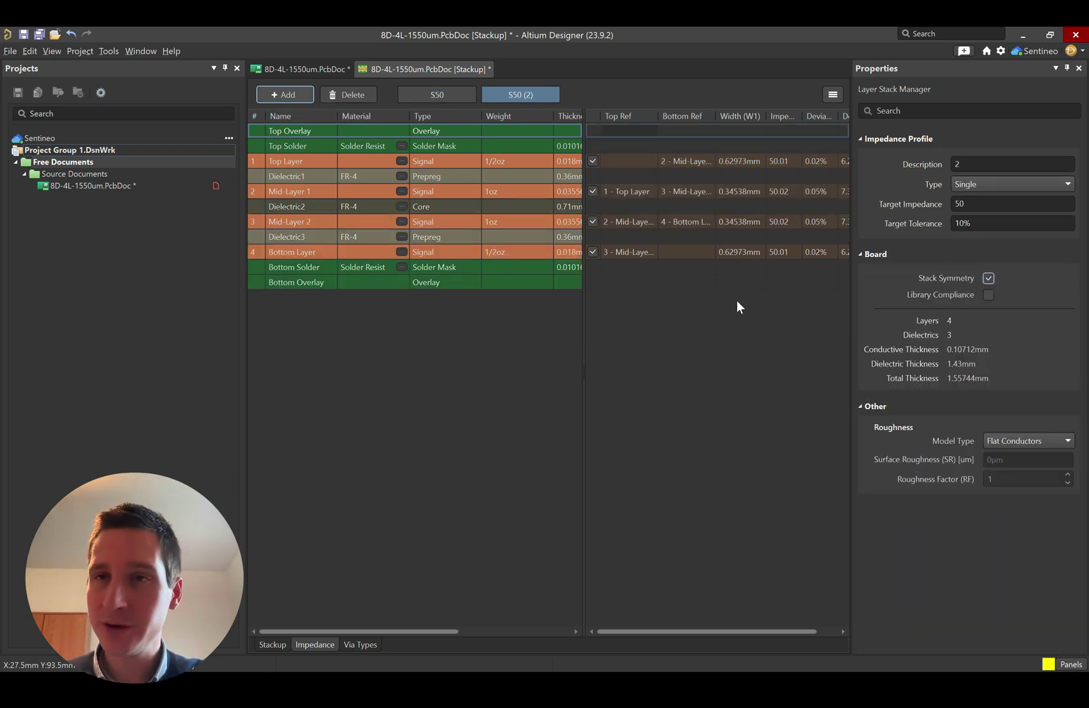
{"action": "left_click", "coordinate": [977, 204]}
{"action": "key", "text": "BackSpace"}
{"action": "key", "text": "BackSpace"}
{"action": "type", "text": "90"}
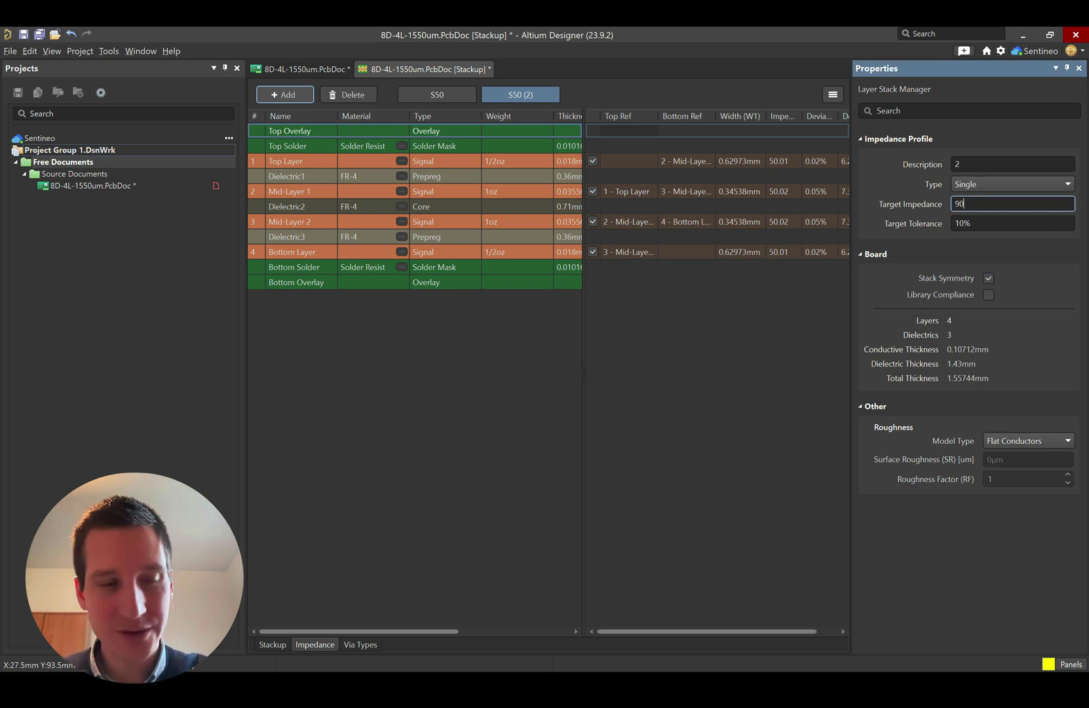
{"action": "left_click", "coordinate": [1068, 186]}
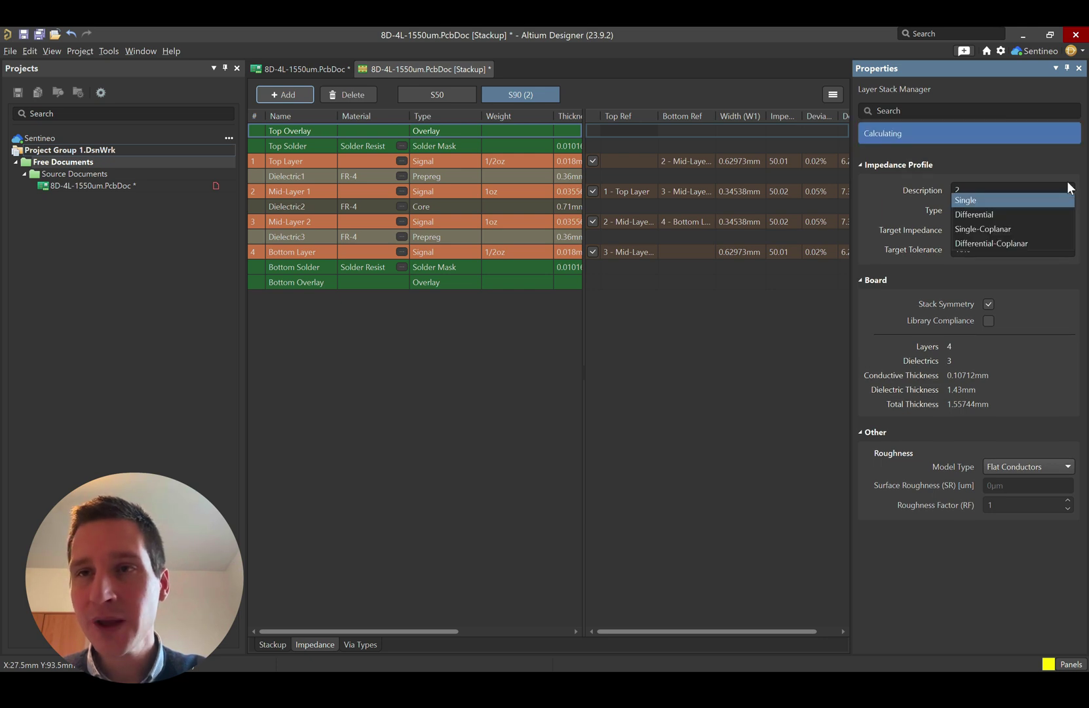
{"action": "left_click", "coordinate": [978, 213]}
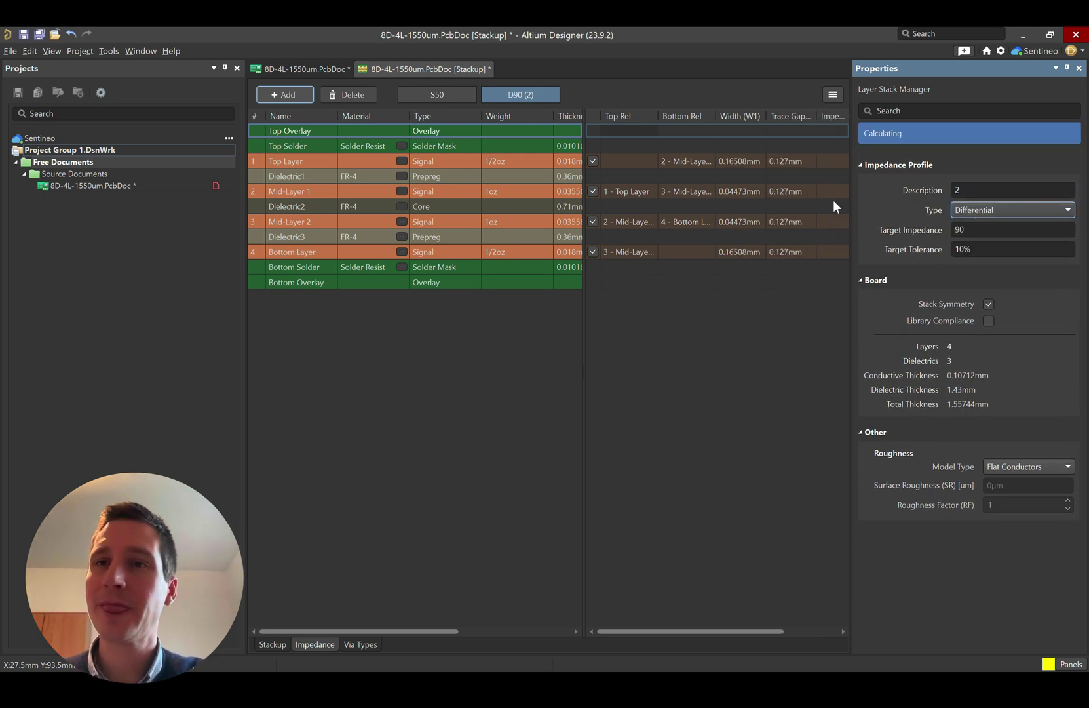
{"action": "left_click", "coordinate": [680, 160]}
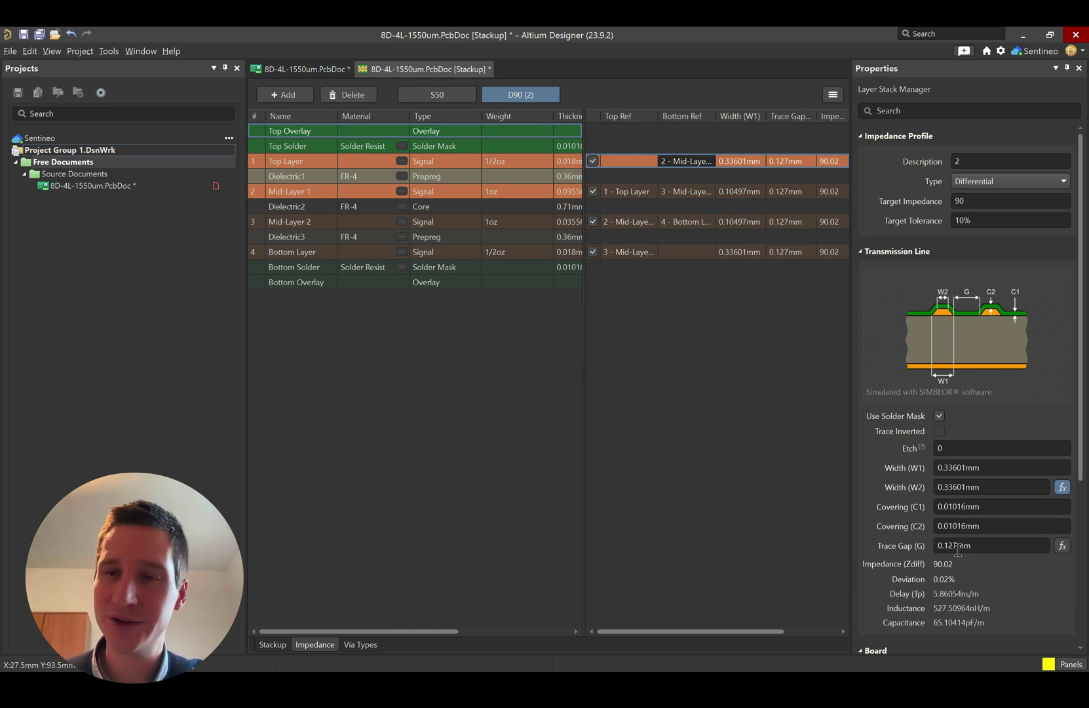
Step: Name the profile D90, exclude the mid-layers, and save the stackup
{"action": "left_click", "coordinate": [974, 160]}
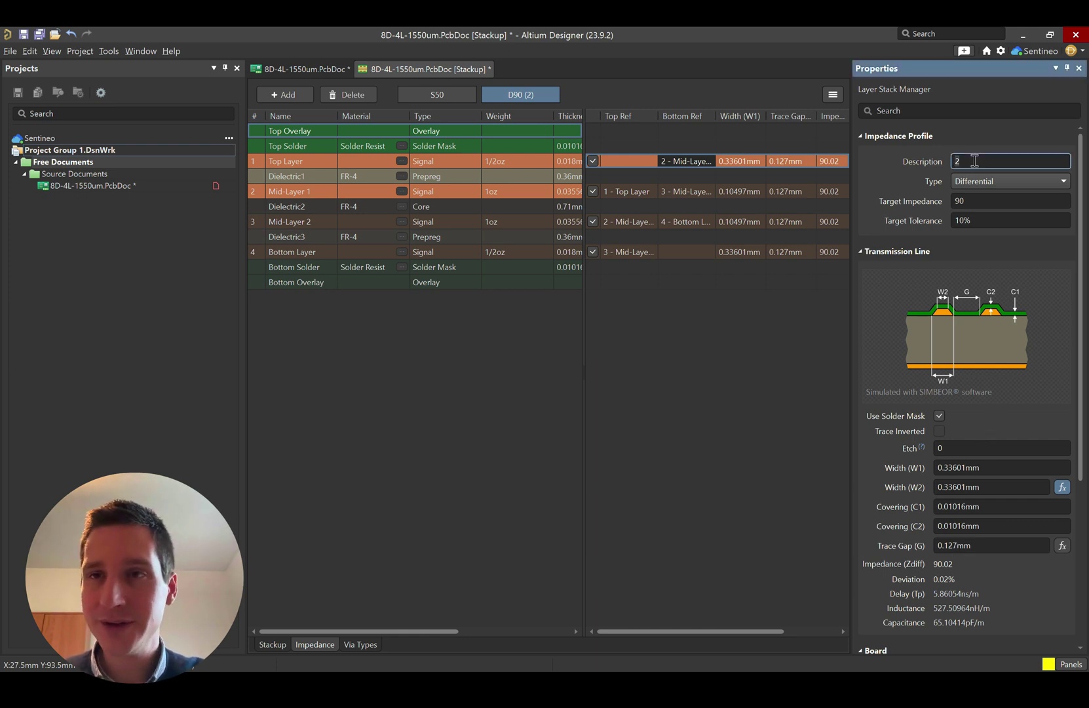
{"action": "key", "text": "BackSpace"}
{"action": "type", "text": "D90"}
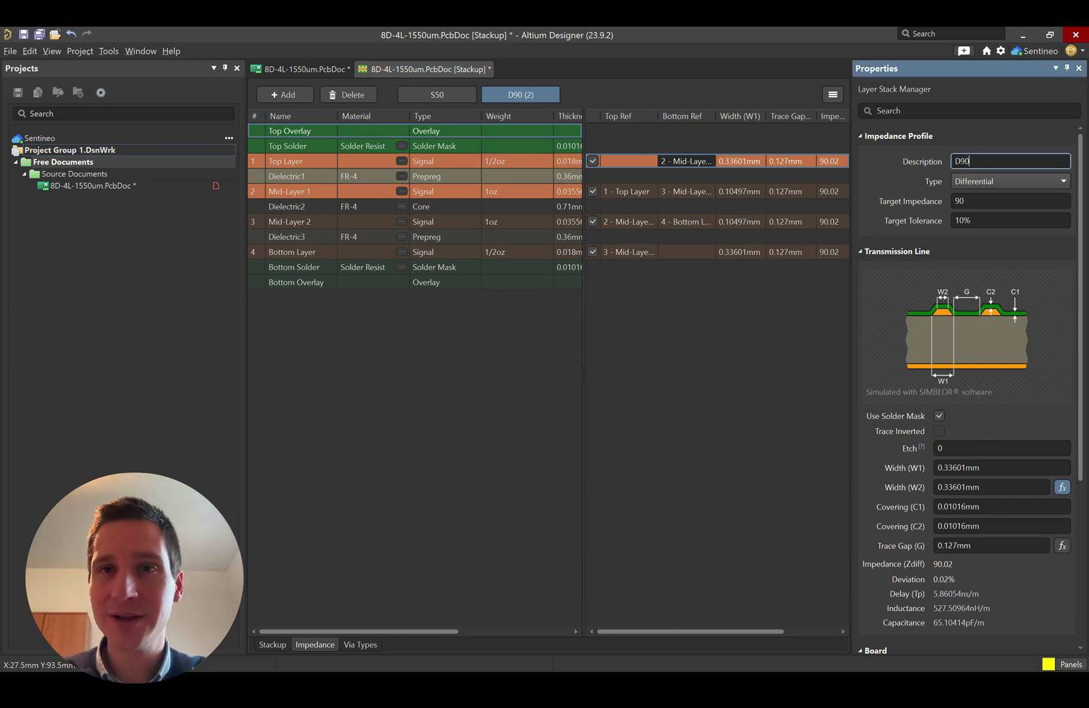
{"action": "key", "text": "Return"}
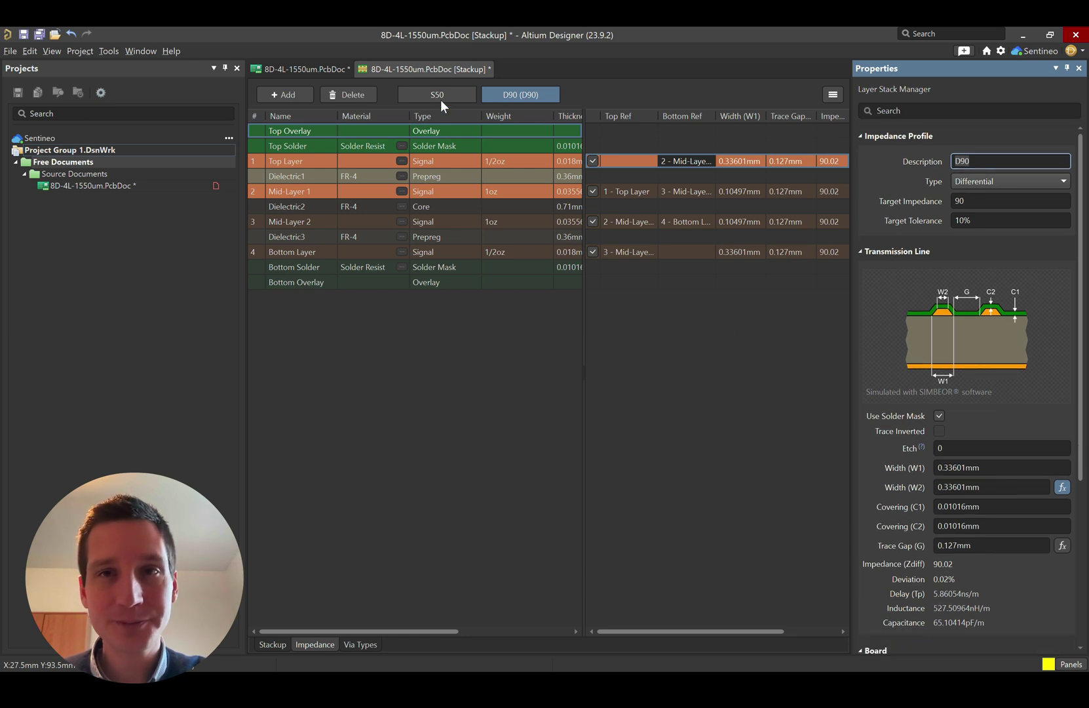
{"action": "left_click", "coordinate": [592, 191]}
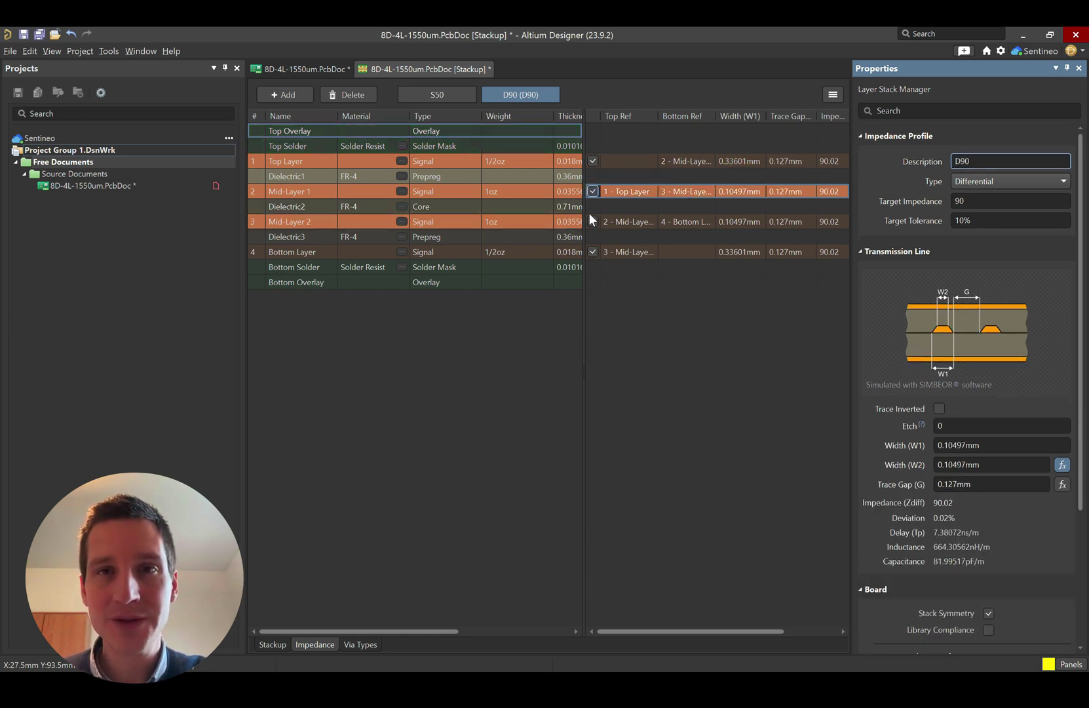
{"action": "left_click", "coordinate": [577, 207]}
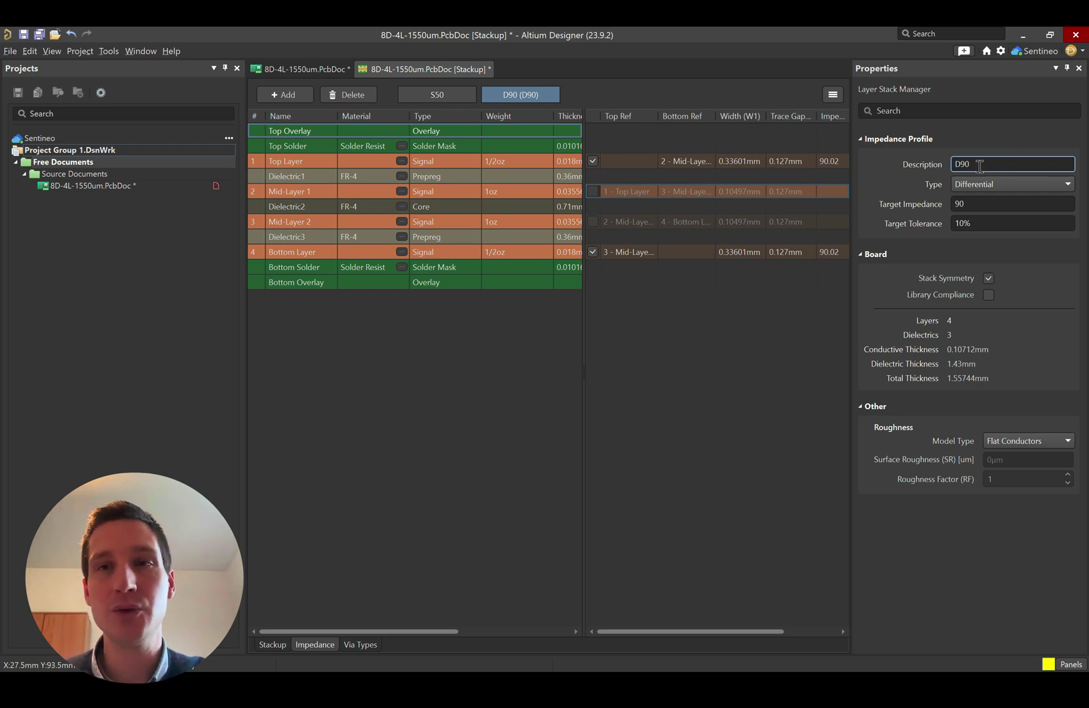
{"action": "key", "text": "ctrl+s"}
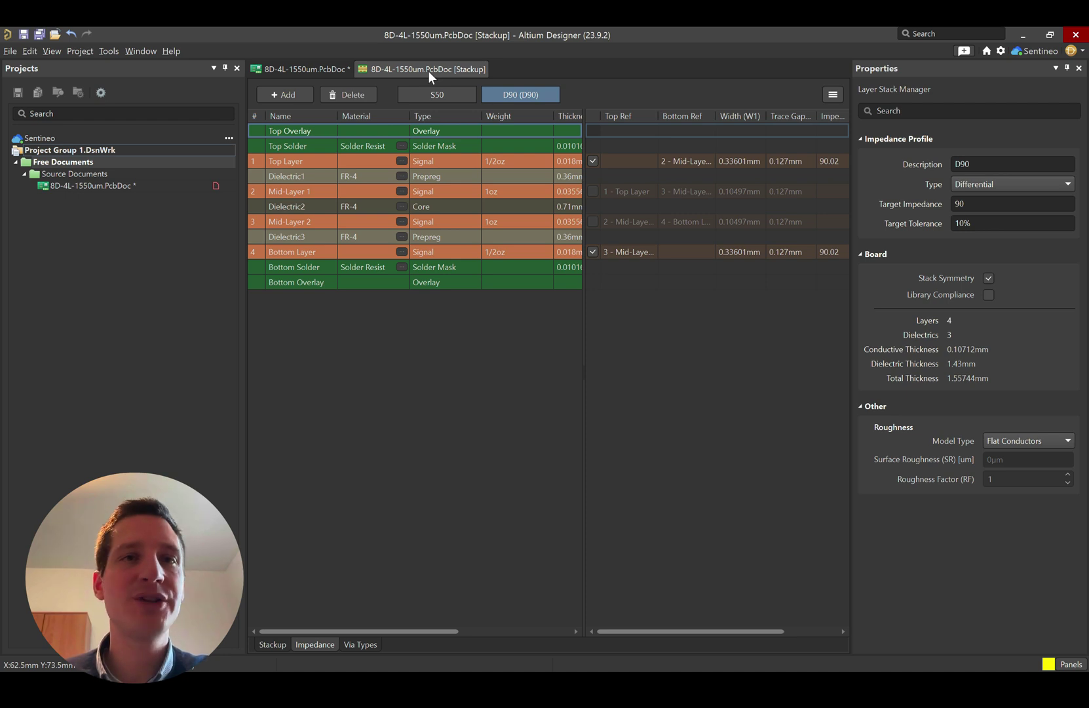
Step: Set the DiffPairsRouting rule to use the D90 impedance profile and apply it
{"action": "left_click", "coordinate": [311, 70]}
{"action": "left_click", "coordinate": [136, 52]}
{"action": "left_click", "coordinate": [158, 97]}
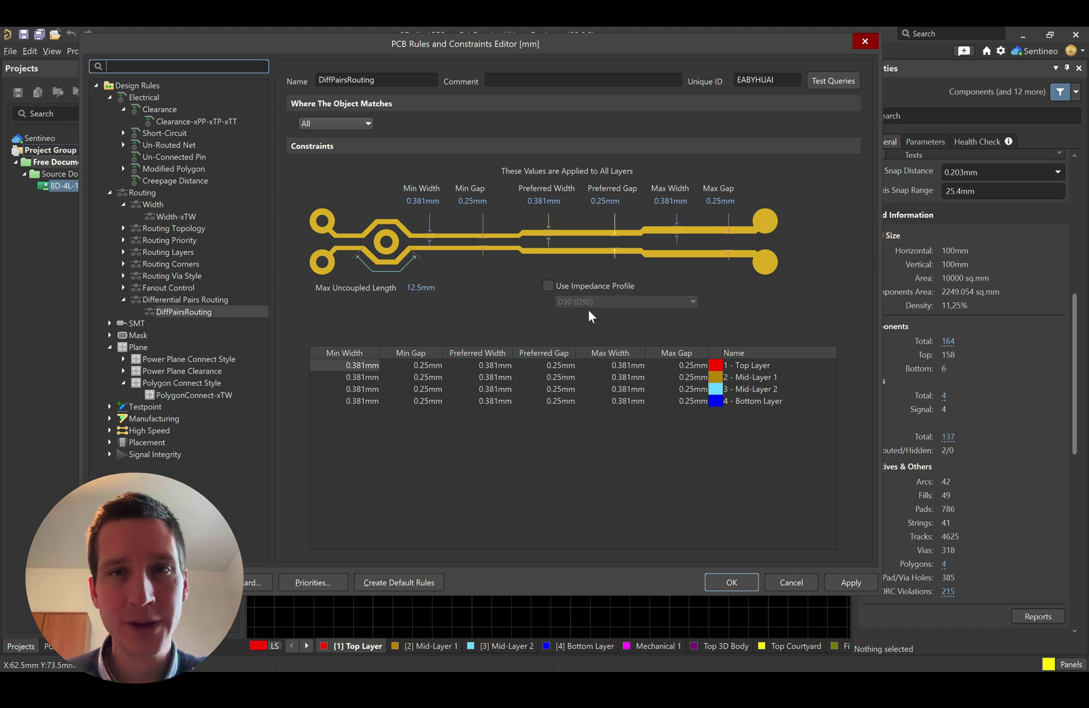
{"action": "left_click", "coordinate": [547, 287]}
{"action": "left_click", "coordinate": [693, 301]}
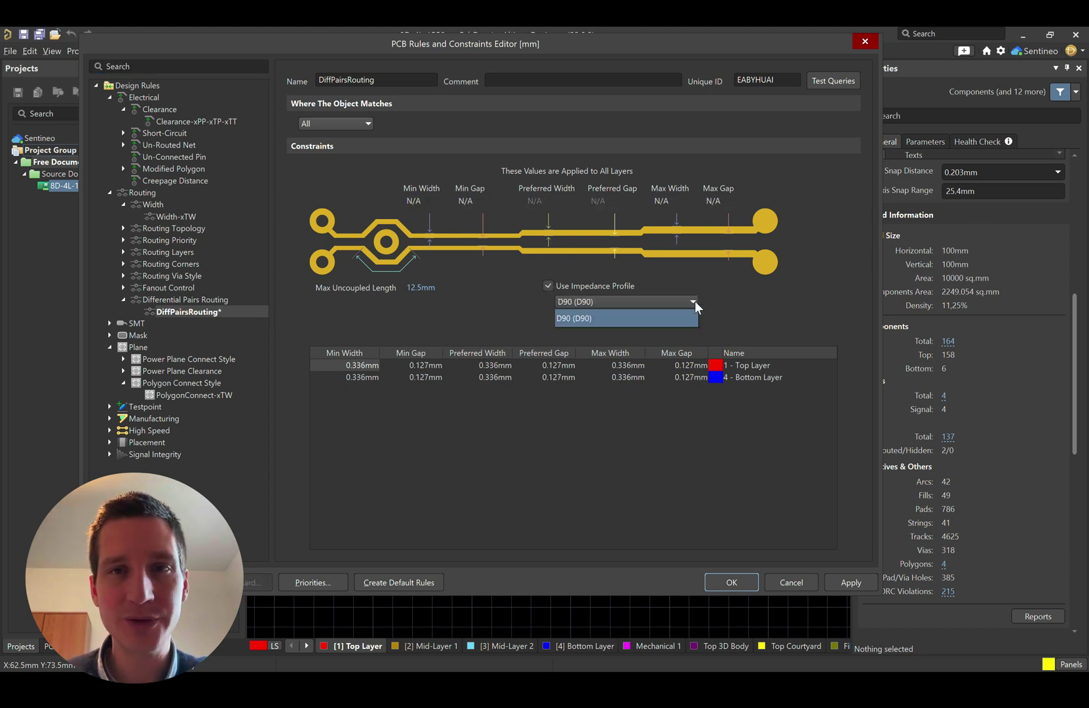
{"action": "left_click", "coordinate": [588, 321]}
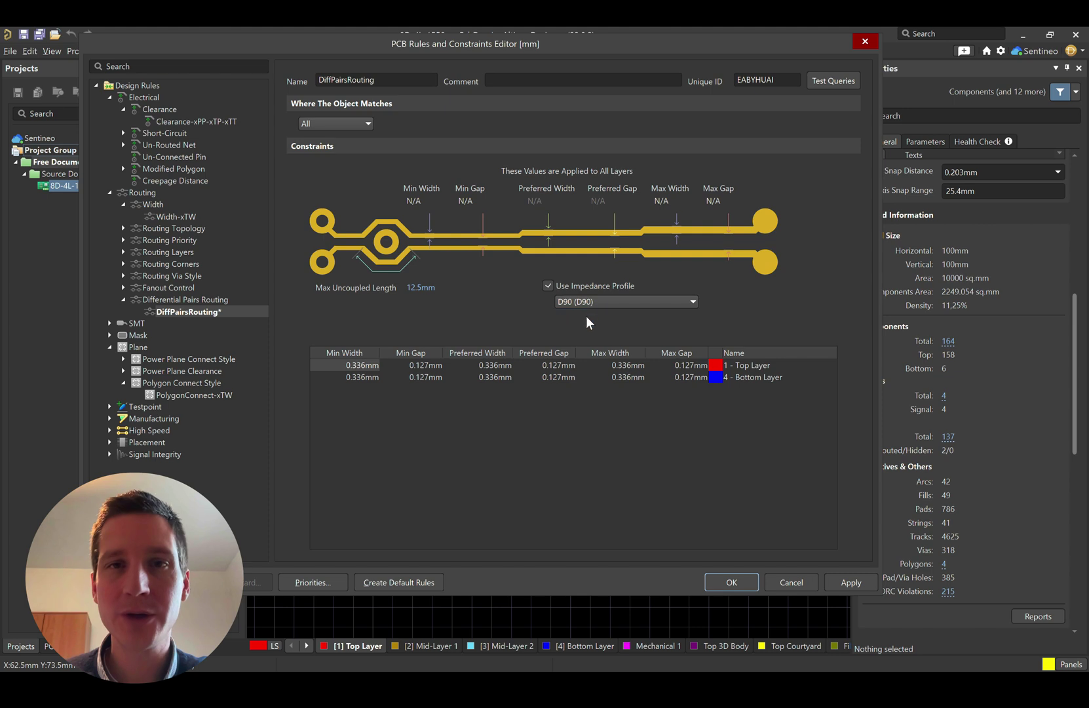
{"action": "left_click", "coordinate": [623, 307]}
{"action": "left_click", "coordinate": [612, 304]}
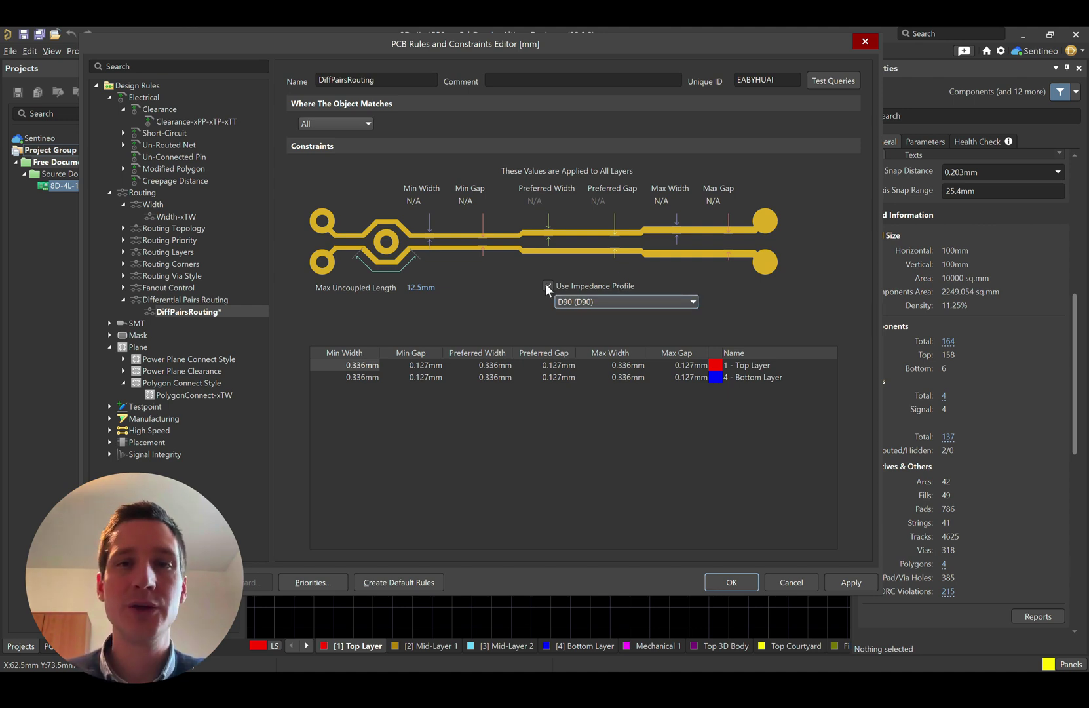
{"action": "left_click", "coordinate": [847, 583]}
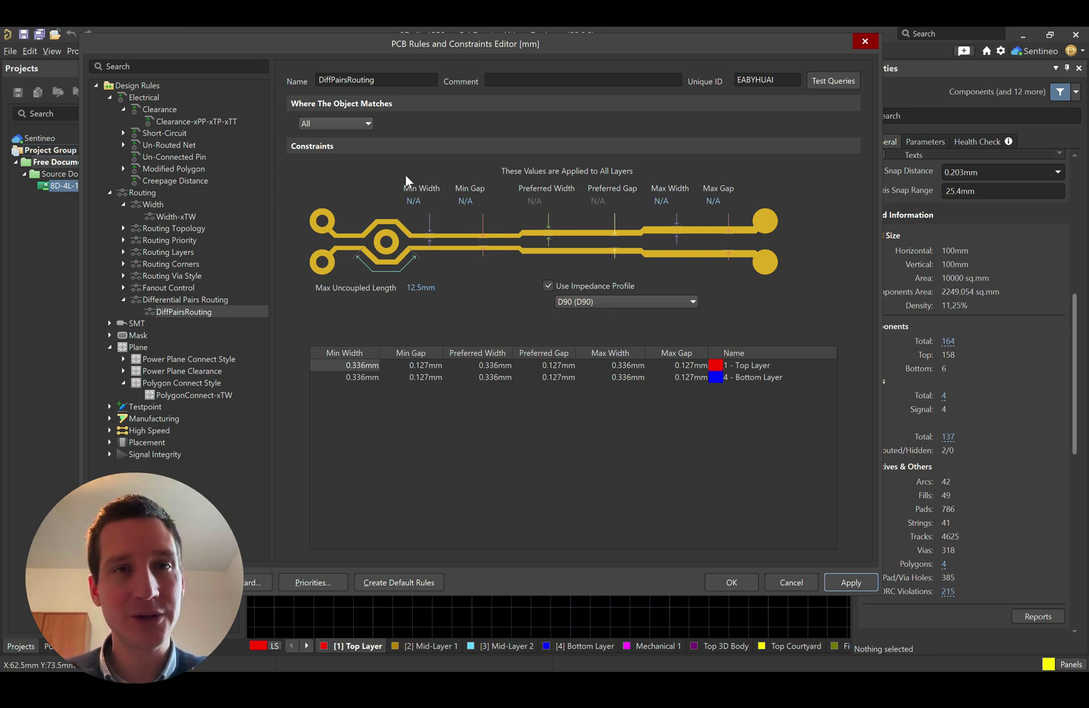
Step: Create a new Width routing rule with its scope set to Net Class
{"action": "left_click", "coordinate": [368, 126]}
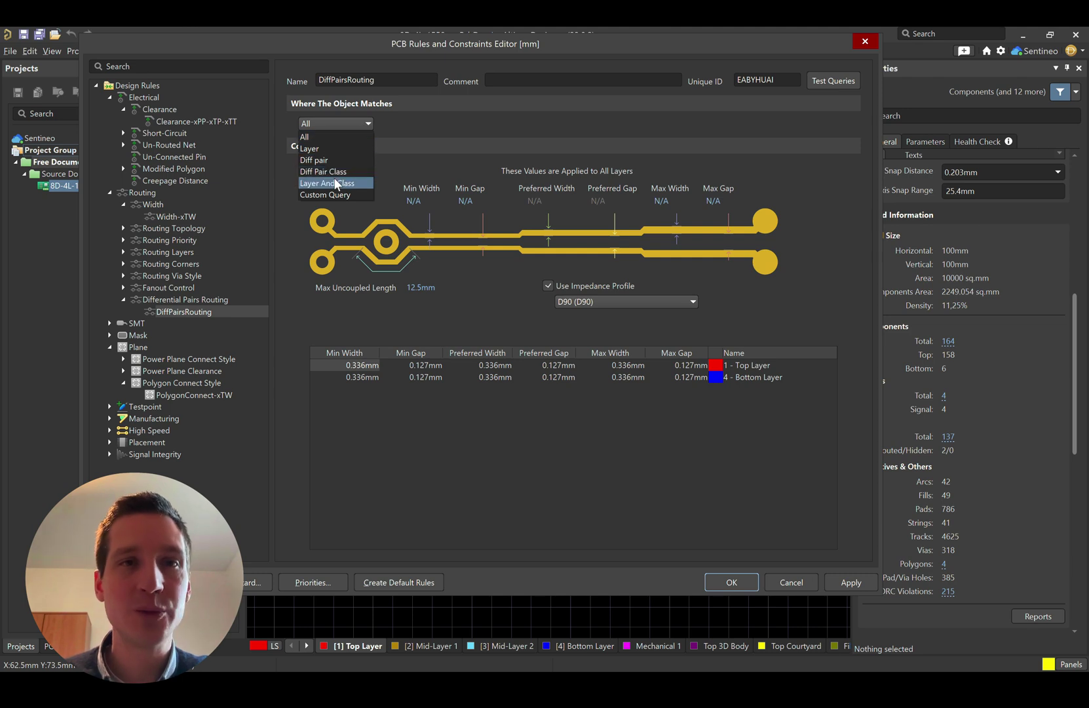
{"action": "left_click", "coordinate": [457, 138]}
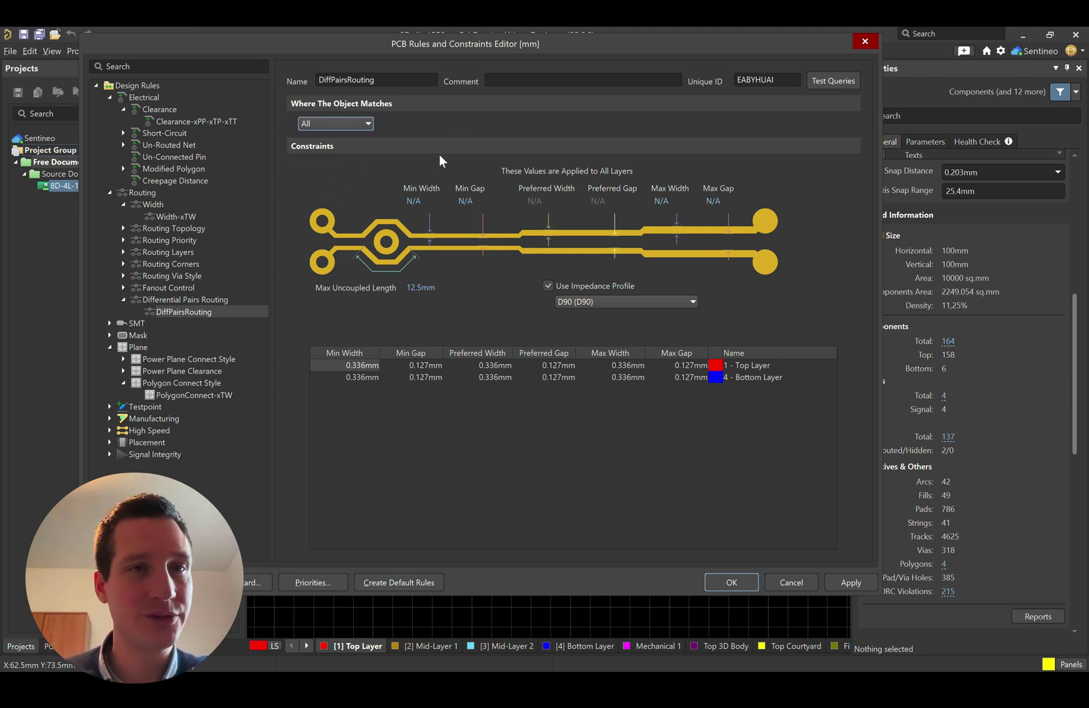
{"action": "right_click", "coordinate": [176, 220]}
{"action": "left_click", "coordinate": [243, 216]}
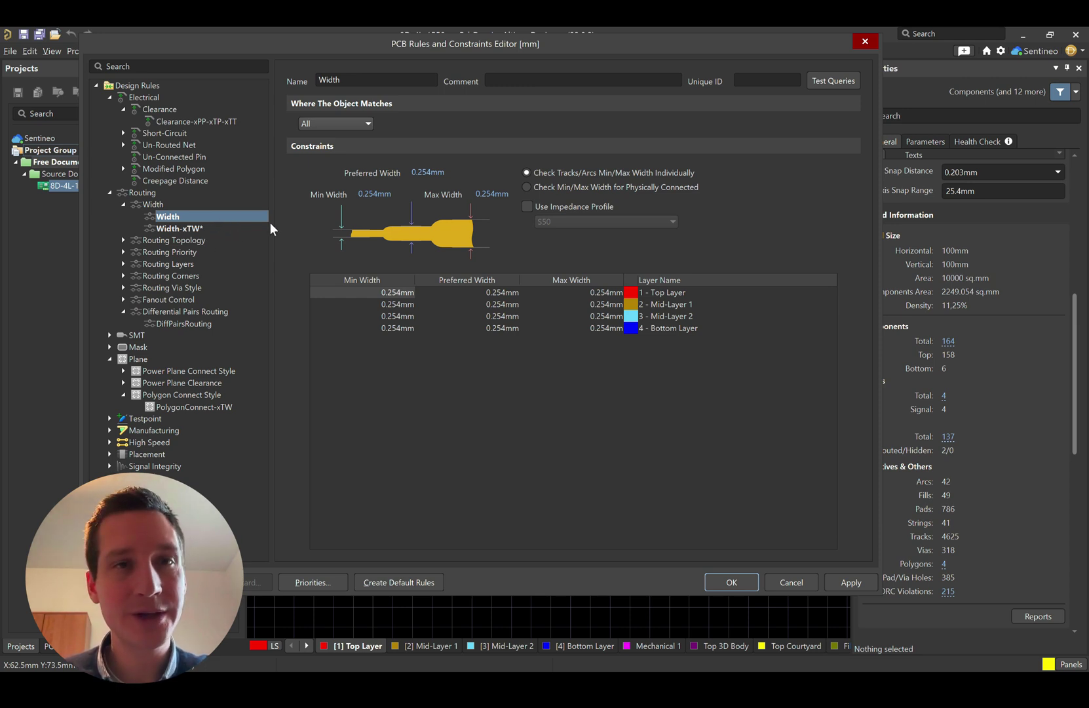
{"action": "left_click", "coordinate": [365, 123]}
{"action": "left_click", "coordinate": [317, 160]}
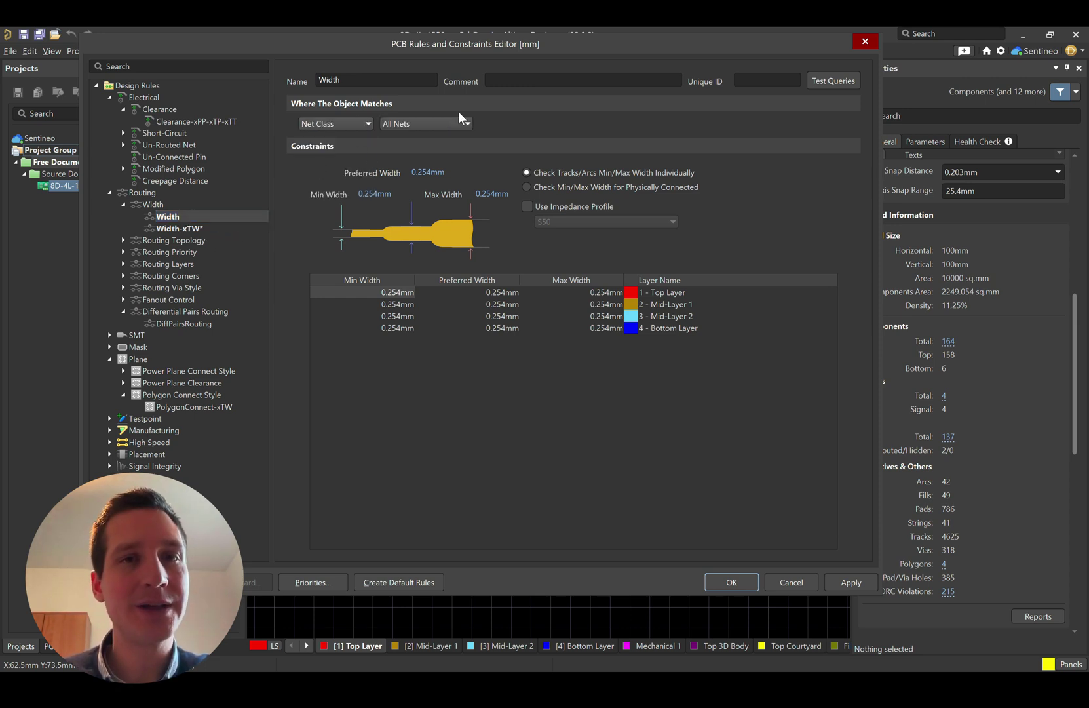
{"action": "left_click", "coordinate": [420, 127]}
{"action": "left_click", "coordinate": [420, 127]}
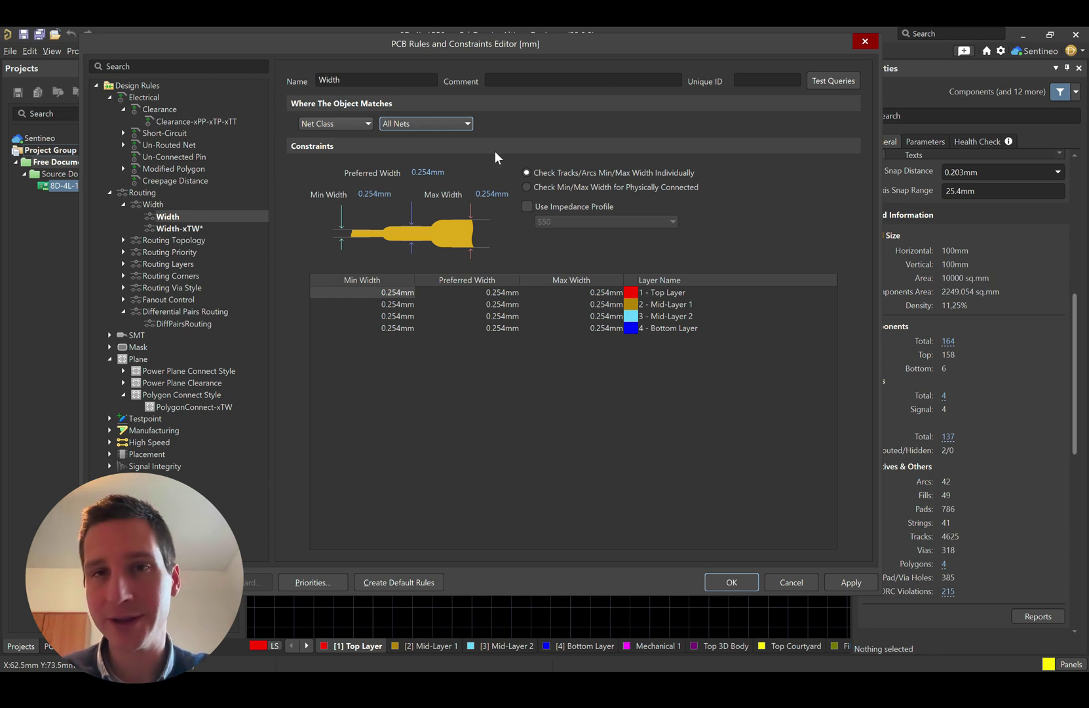
Step: Make the Width rule follow the S50 impedance profile, giving 0.63mm tracks
{"action": "left_click", "coordinate": [527, 207]}
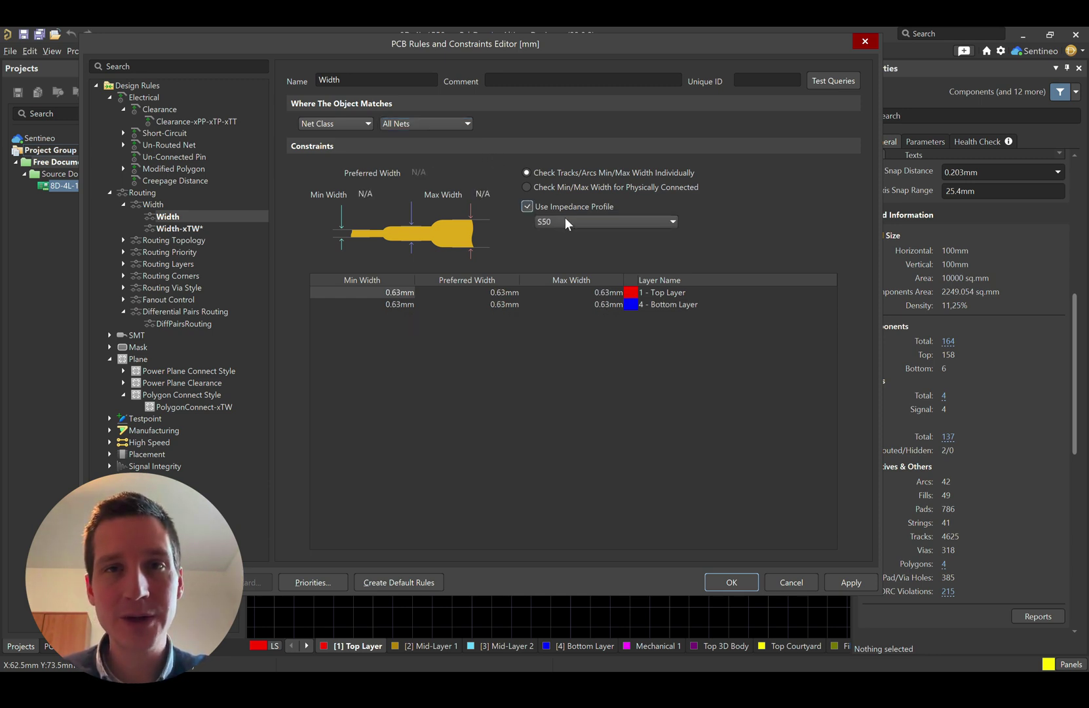
{"action": "left_click", "coordinate": [629, 228]}
{"action": "left_click", "coordinate": [555, 238]}
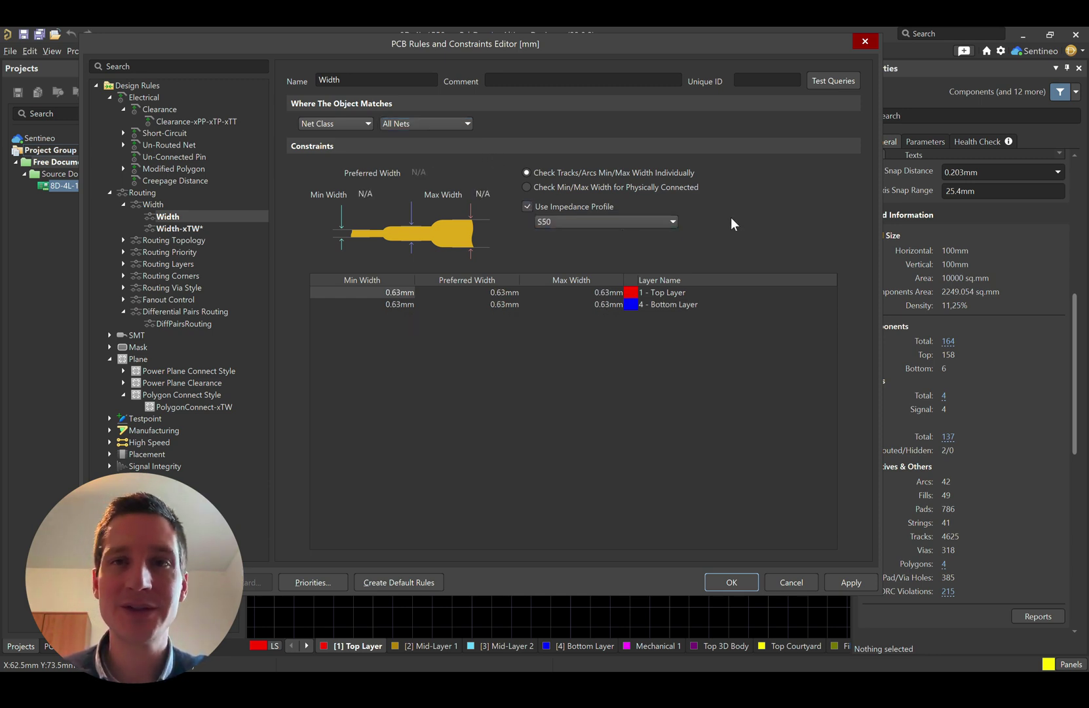